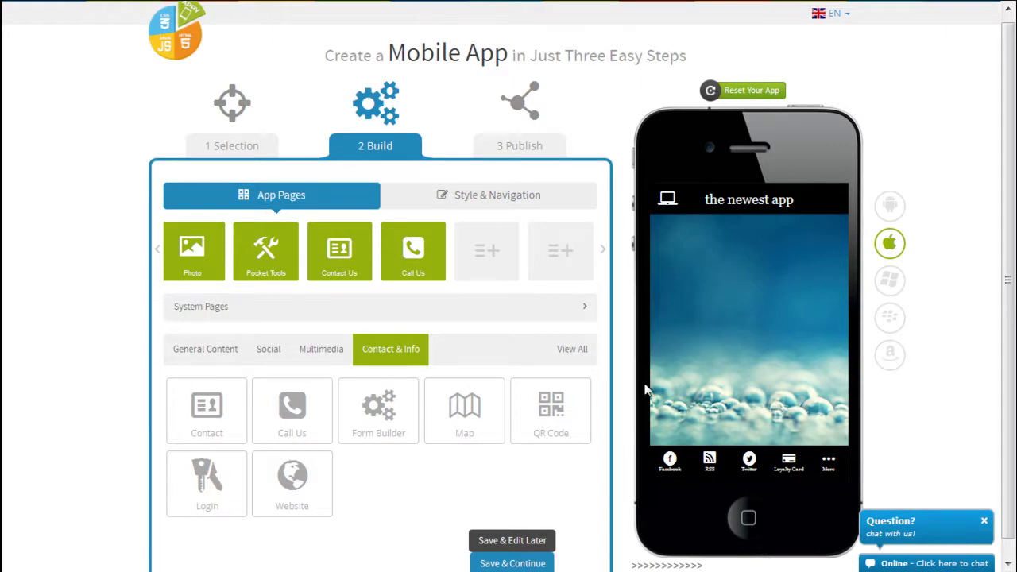
Add the Form Builder page from the Contact & Info category.
{"action": "left_click", "coordinate": [401, 425]}
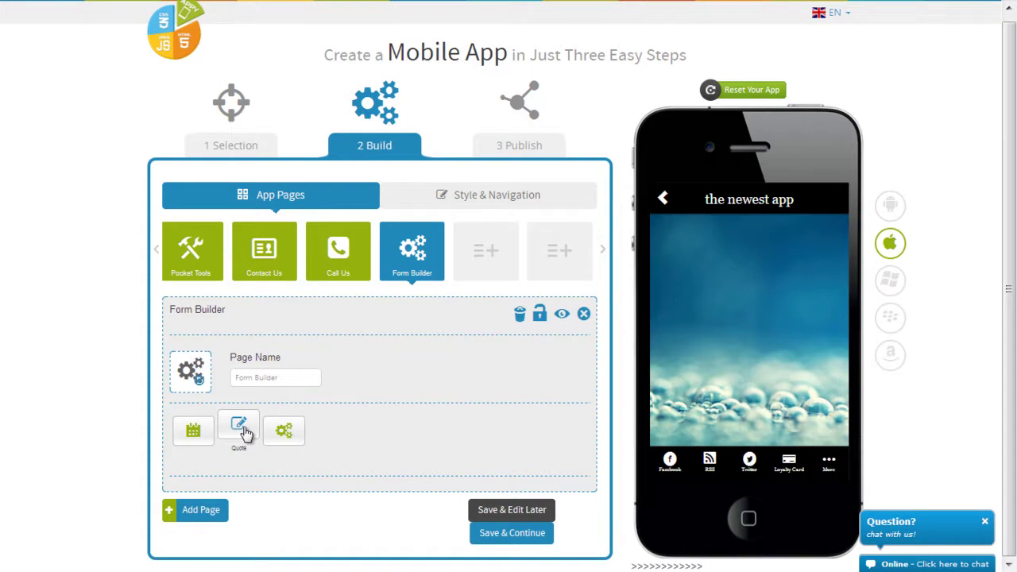
Add an Appointment form and then a Quote form below it.
{"action": "left_click", "coordinate": [203, 432]}
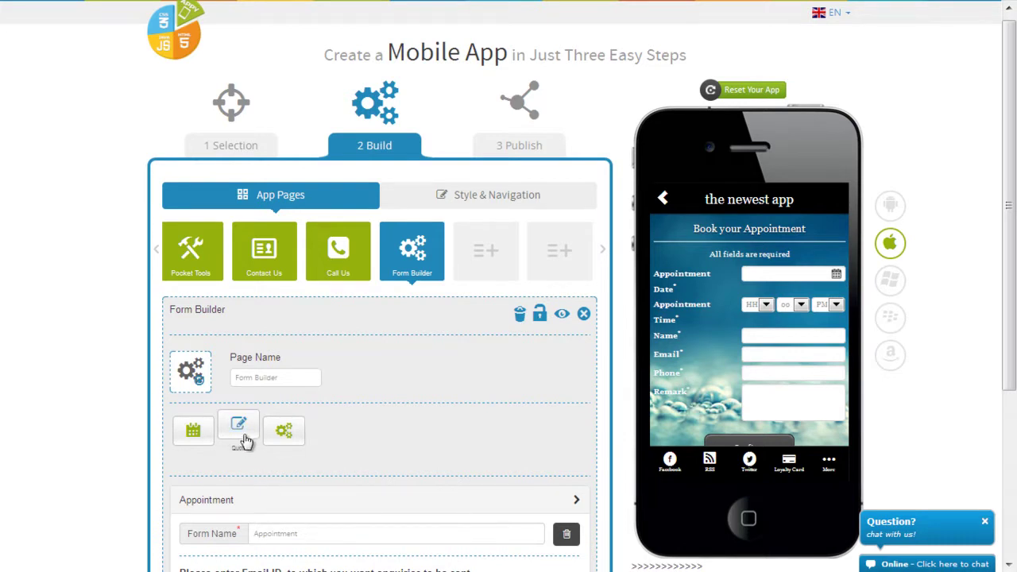
{"action": "left_click", "coordinate": [288, 433]}
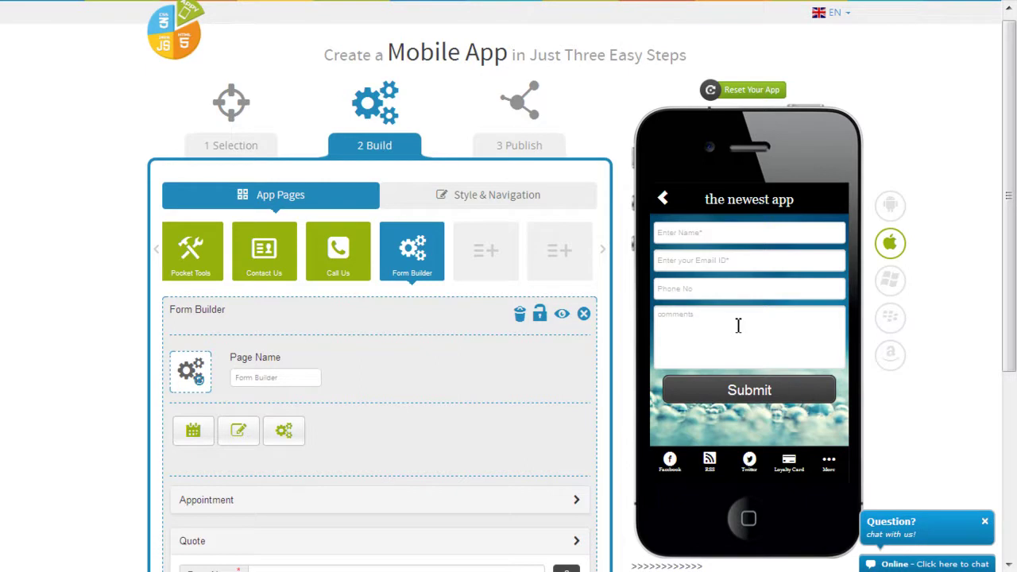
Add a Custom form and edit its form name, enquiry email and description fields.
{"action": "left_click", "coordinate": [285, 430]}
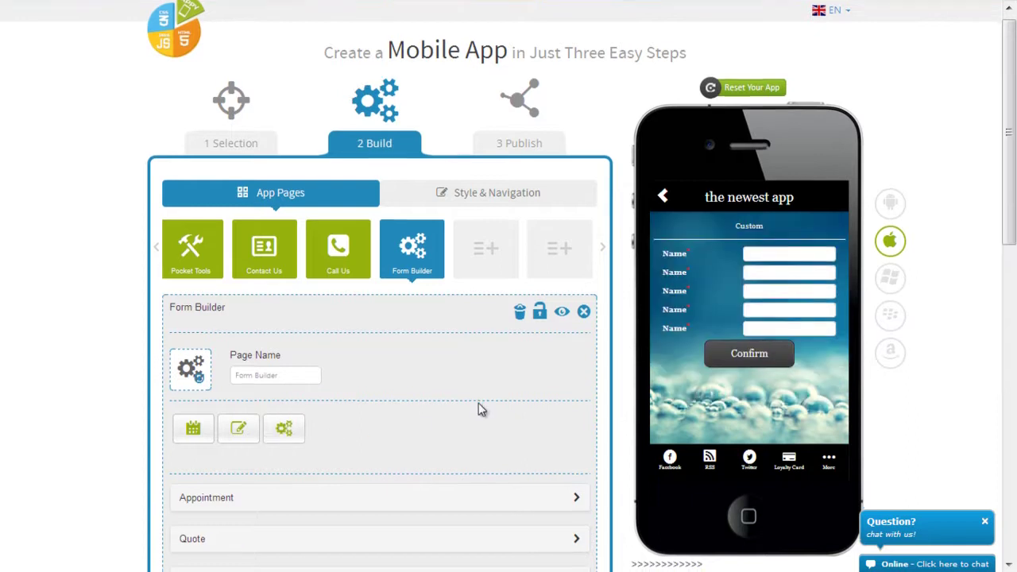
{"action": "scroll", "coordinate": [480, 408], "scroll_direction": "down", "scroll_amount": 3}
{"action": "scroll", "coordinate": [480, 408], "scroll_direction": "down", "scroll_amount": 1}
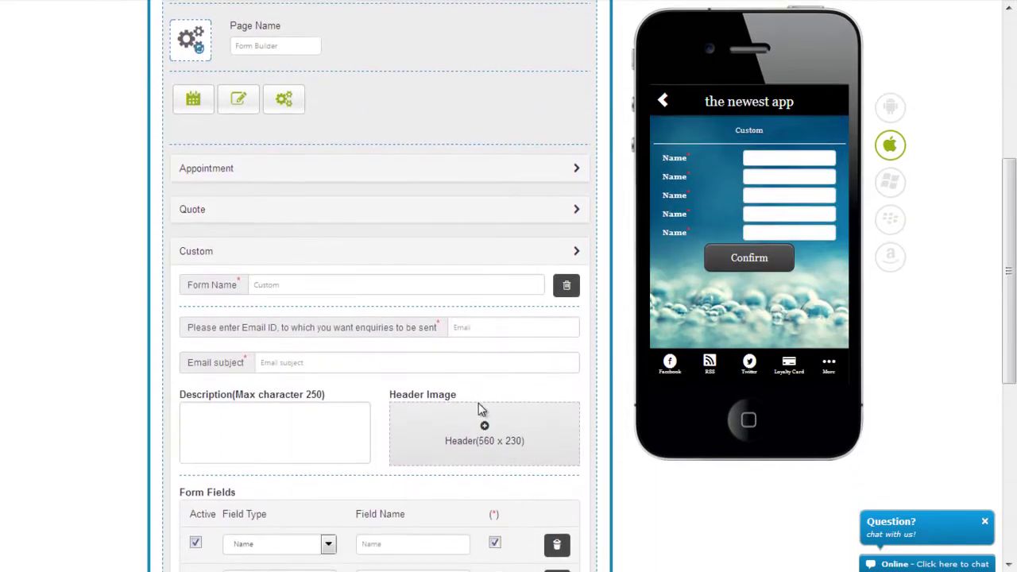
{"action": "left_click", "coordinate": [299, 284]}
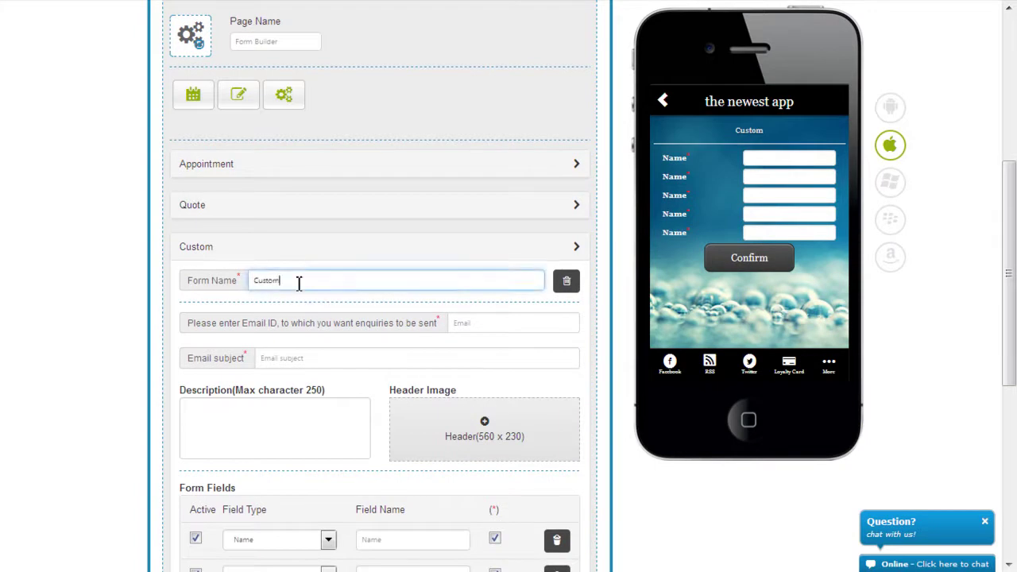
{"action": "left_click", "coordinate": [465, 320]}
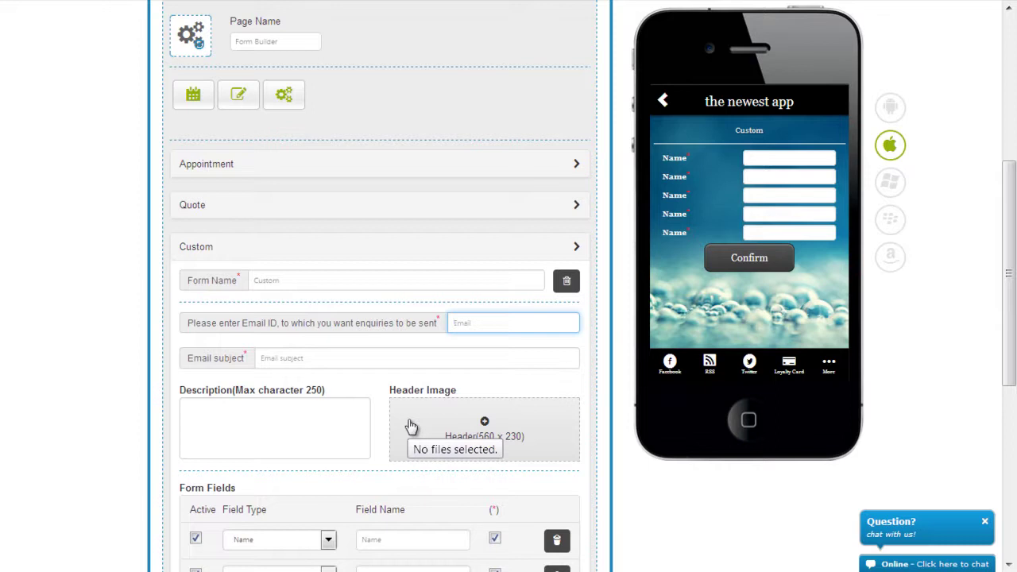
{"action": "left_click", "coordinate": [345, 424]}
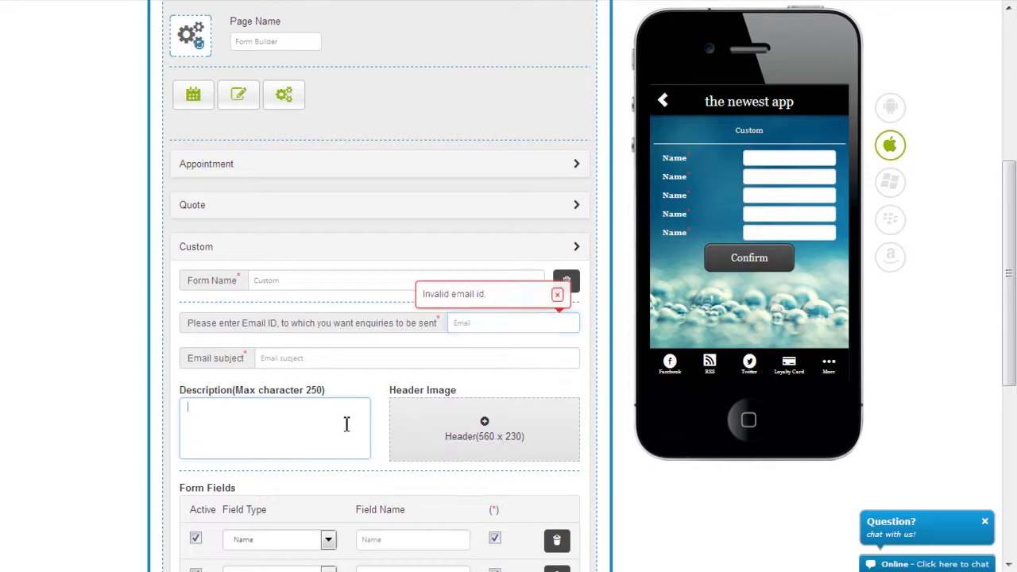
{"action": "scroll", "coordinate": [345, 430], "scroll_direction": "down", "scroll_amount": 2}
{"action": "scroll", "coordinate": [344, 429], "scroll_direction": "down", "scroll_amount": 1}
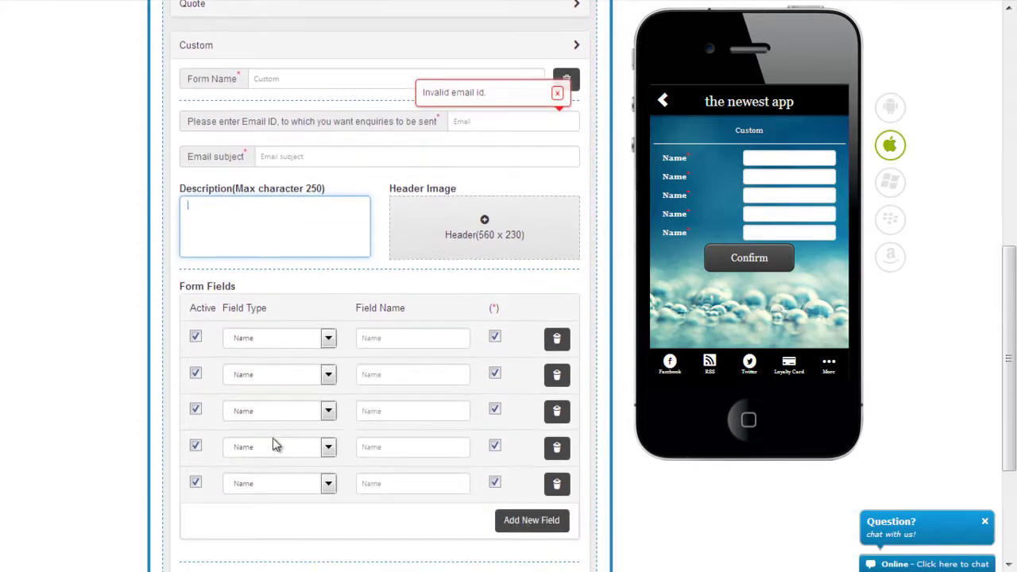
Set the five field types to Name, Email Address, Date, Gender and List box.
{"action": "left_click", "coordinate": [328, 341]}
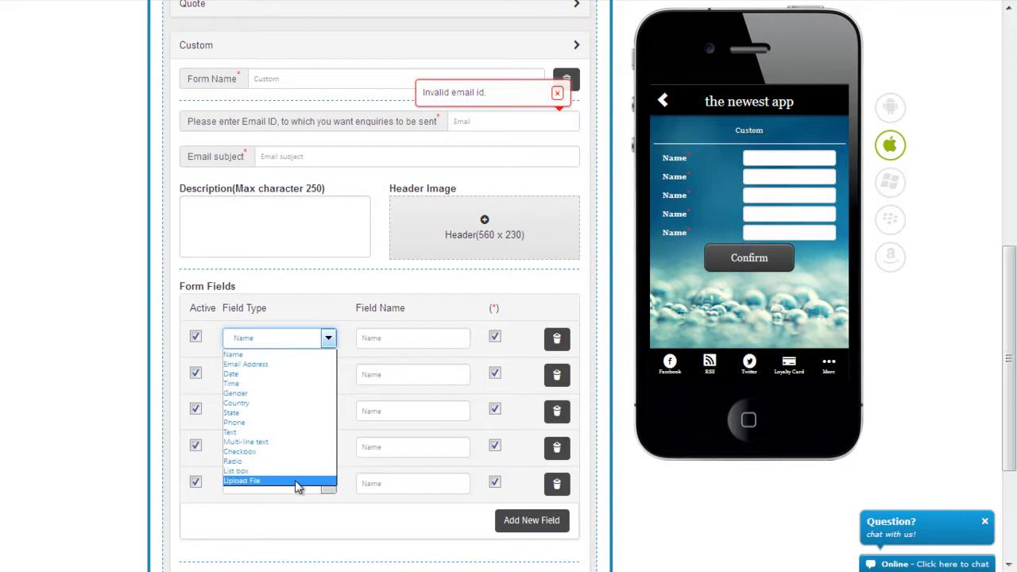
{"action": "left_click", "coordinate": [329, 338]}
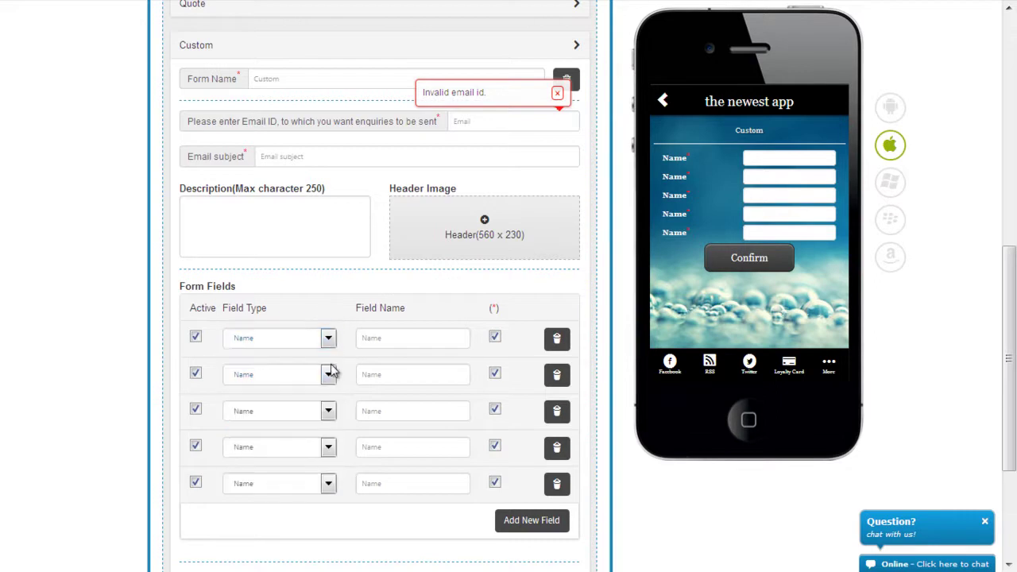
{"action": "left_click", "coordinate": [328, 375]}
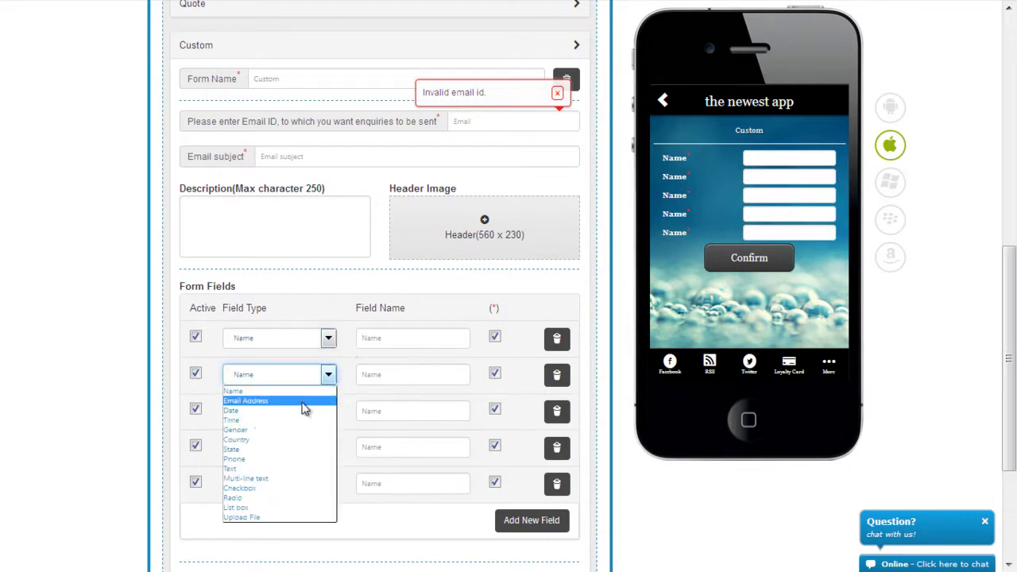
{"action": "left_click", "coordinate": [300, 400]}
{"action": "left_click", "coordinate": [328, 411]}
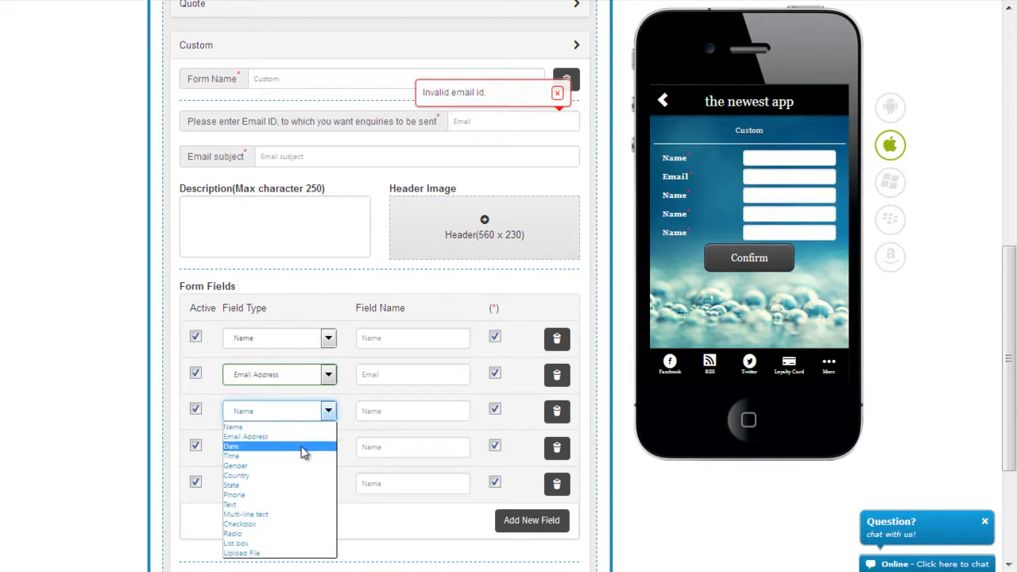
{"action": "left_click", "coordinate": [302, 447]}
{"action": "left_click", "coordinate": [329, 447]}
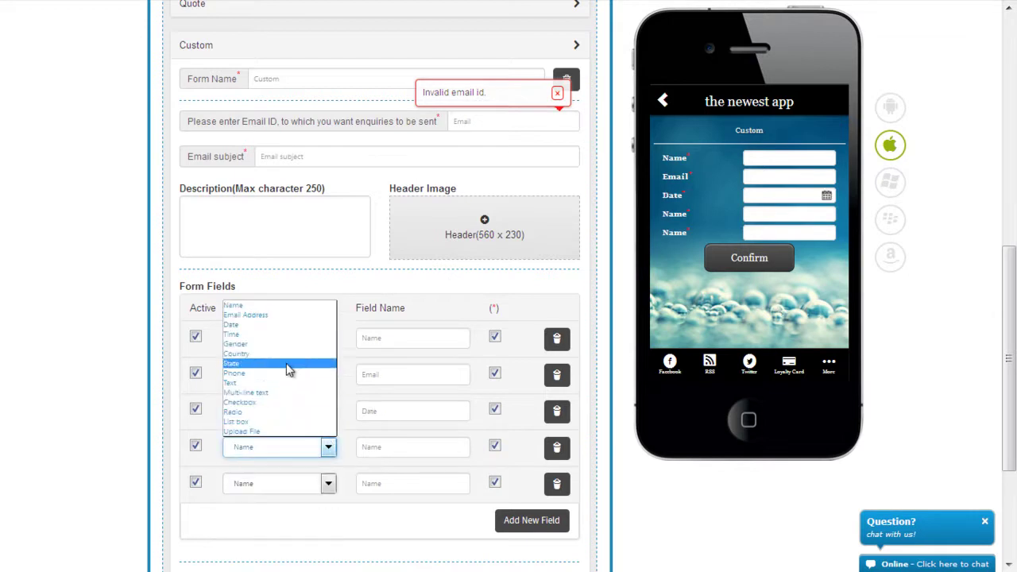
{"action": "left_click", "coordinate": [292, 354]}
{"action": "left_click", "coordinate": [328, 484]}
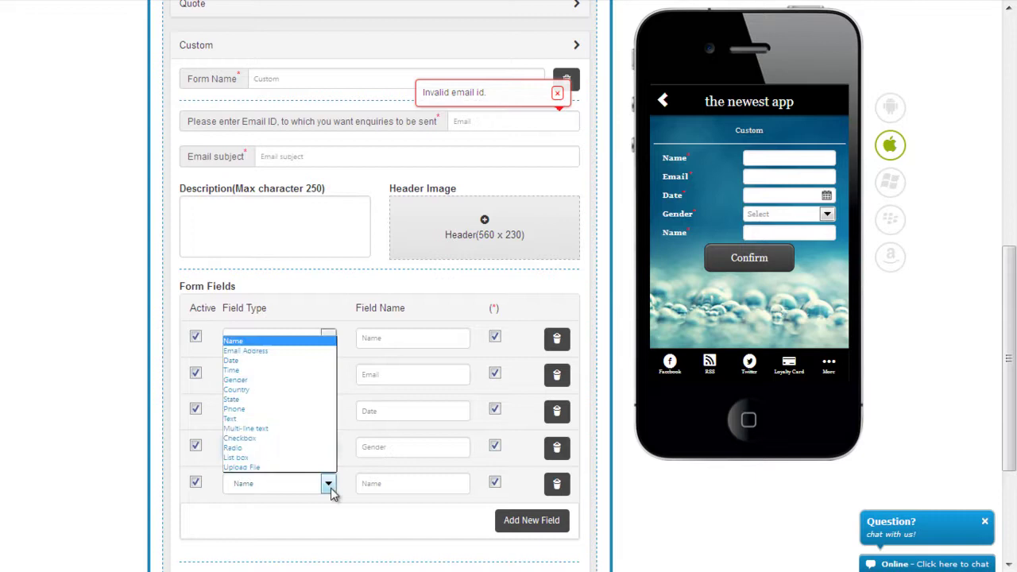
{"action": "left_click", "coordinate": [284, 459]}
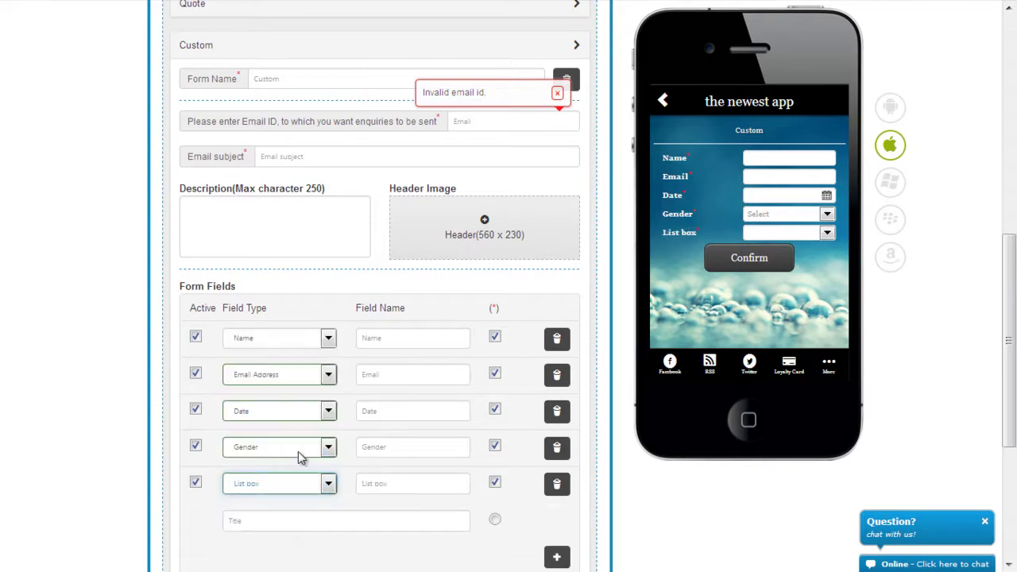
{"action": "scroll", "coordinate": [298, 455], "scroll_direction": "down", "scroll_amount": 2}
{"action": "scroll", "coordinate": [297, 455], "scroll_direction": "down", "scroll_amount": 2}
Rename the List box field to 'options'.
{"action": "left_click", "coordinate": [407, 350]}
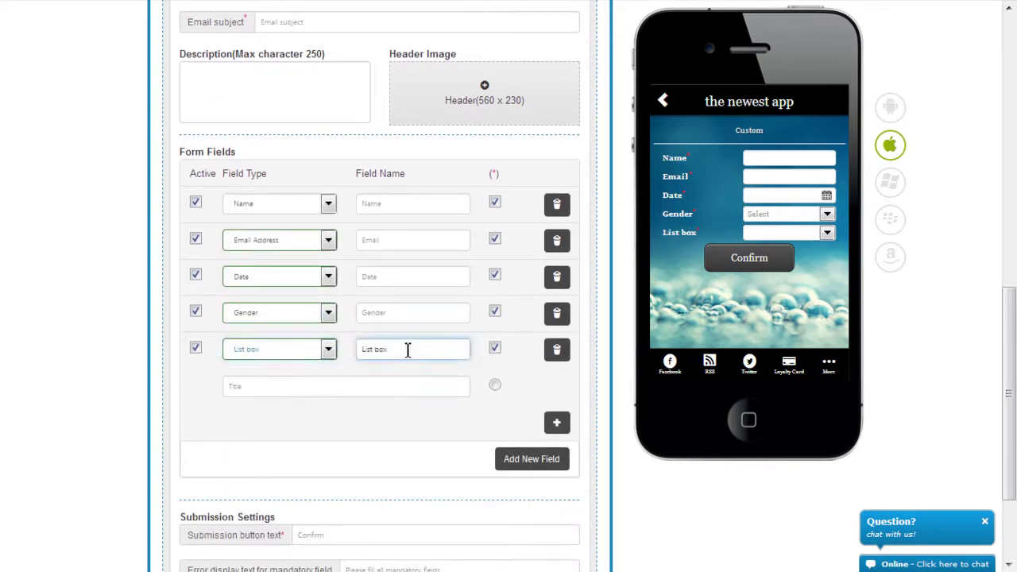
{"action": "key", "text": "BackSpace"}
{"action": "key", "text": "BackSpace"}
{"action": "key", "text": "BackSpace"}
{"action": "key", "text": "BackSpace"}
{"action": "key", "text": "BackSpace"}
Give the options list two entries, option1 and option2.
{"action": "key", "text": "BackSpace"}
{"action": "key", "text": "BackSpace"}
{"action": "type", "text": "opit"}
{"action": "key", "text": "BackSpace"}
{"action": "key", "text": "BackSpace"}
{"action": "type", "text": "tion"}
{"action": "type", "text": "s"}
{"action": "left_click", "coordinate": [494, 385]}
{"action": "left_click", "coordinate": [375, 386]}
{"action": "key", "text": "BackSpace"}
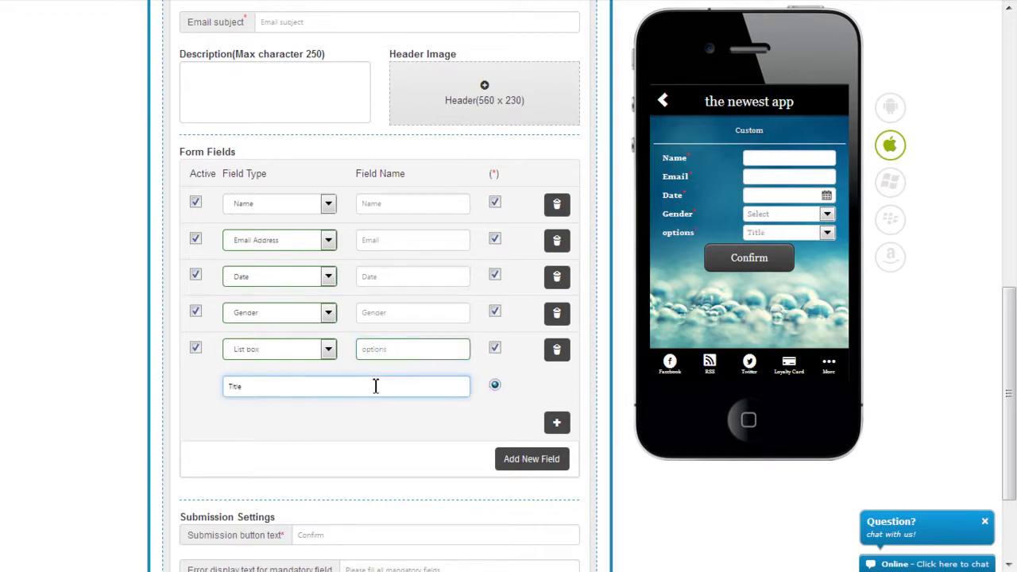
{"action": "key", "text": "BackSpace"}
{"action": "key", "text": "BackSpace"}
{"action": "key", "text": "BackSpace"}
{"action": "key", "text": "BackSpace"}
{"action": "type", "text": "option"}
{"action": "type", "text": "1"}
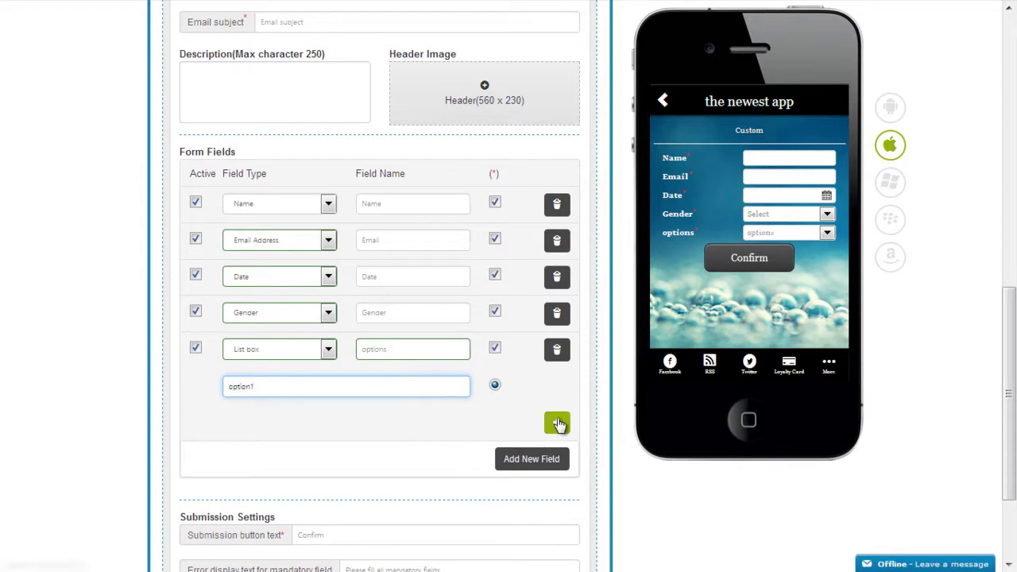
{"action": "left_click", "coordinate": [556, 422]}
{"action": "left_click", "coordinate": [375, 429]}
{"action": "key", "text": "BackSpace"}
{"action": "key", "text": "BackSpace"}
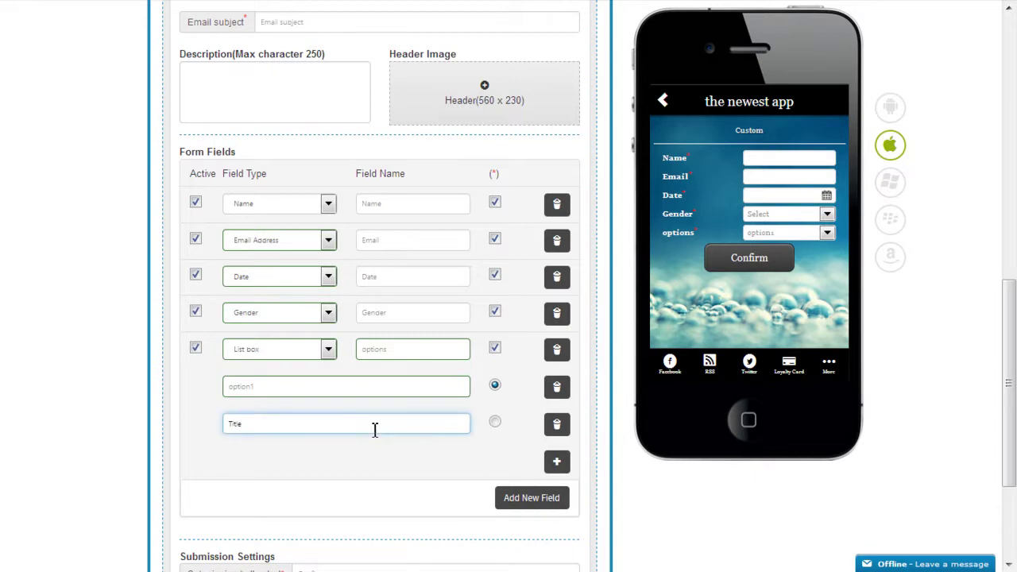
{"action": "key", "text": "BackSpace"}
{"action": "key", "text": "BackSpace"}
{"action": "key", "text": "BackSpace"}
{"action": "type", "text": "opti"}
{"action": "type", "text": "on2"}
Change the Gender field's type to Radio and name it Gender.
{"action": "left_click", "coordinate": [331, 313]}
{"action": "left_click", "coordinate": [306, 368]}
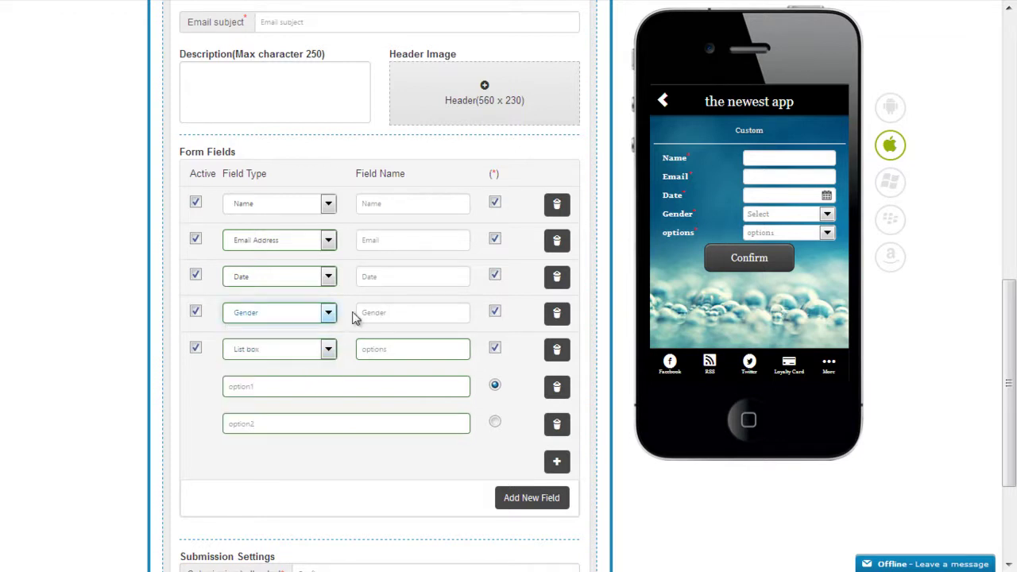
{"action": "left_click", "coordinate": [395, 315]}
{"action": "type", "text": "Gender"}
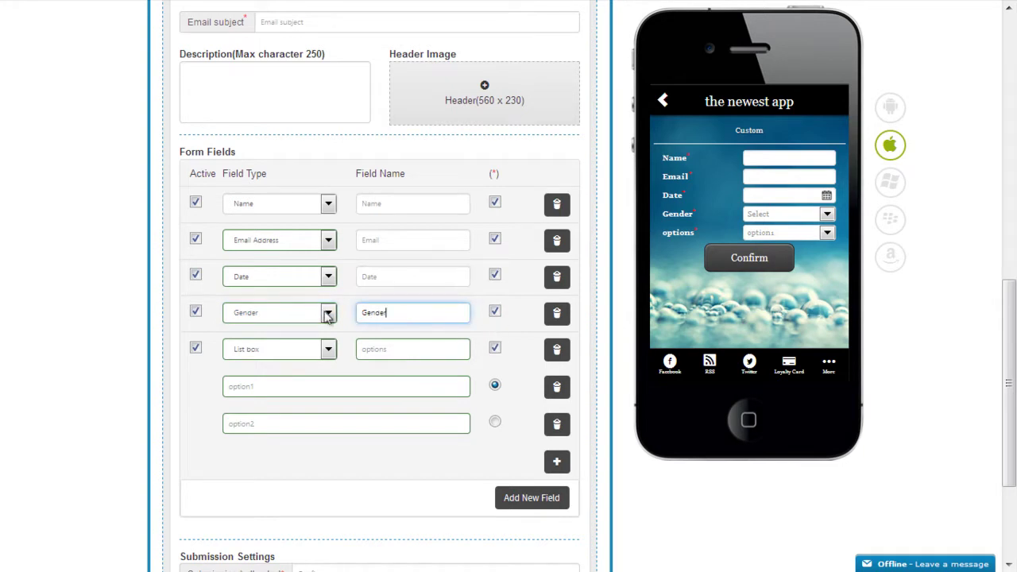
{"action": "left_click", "coordinate": [328, 313]}
{"action": "left_click", "coordinate": [308, 435]}
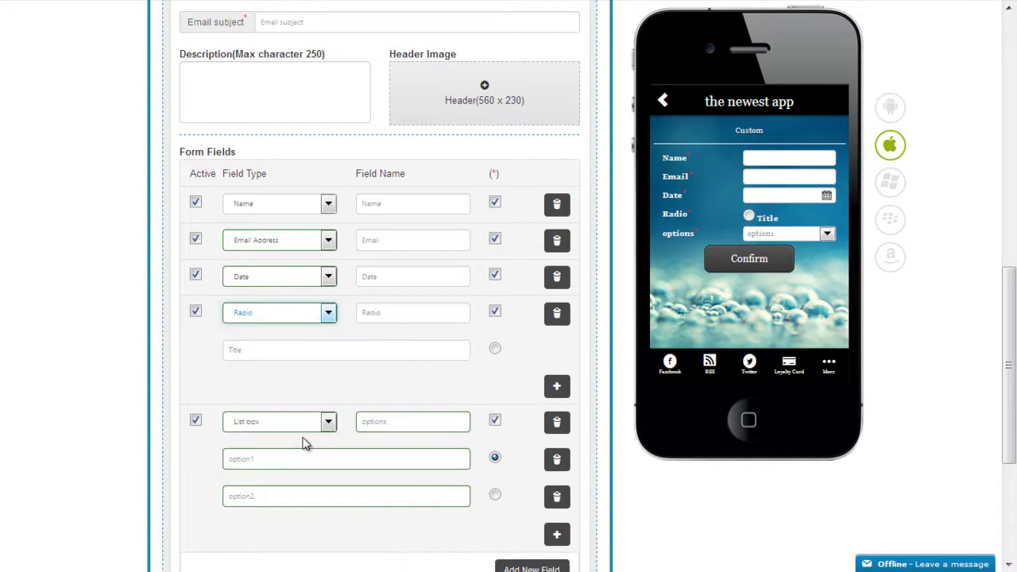
{"action": "left_click", "coordinate": [390, 317]}
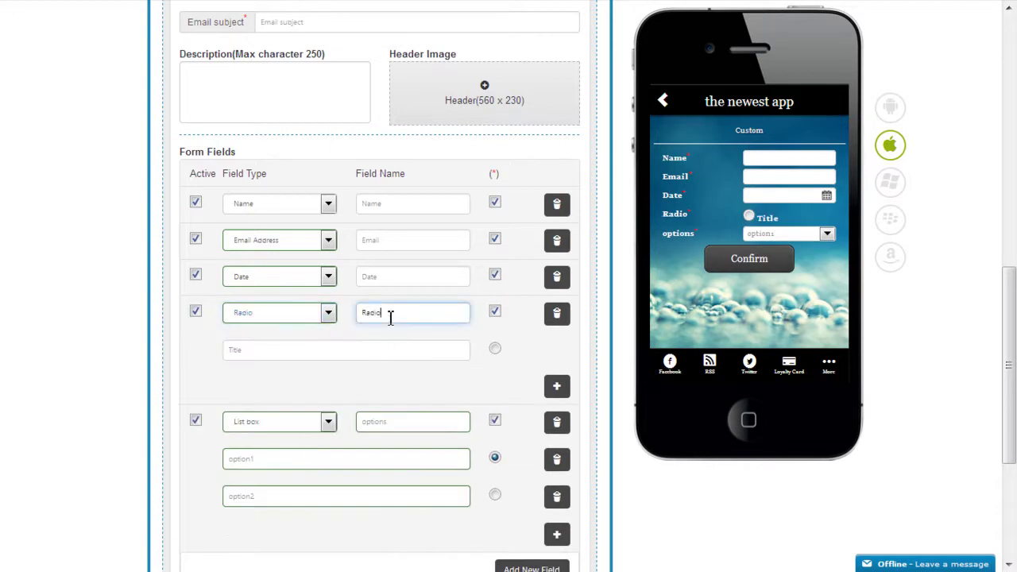
{"action": "key", "text": "BackSpace"}
{"action": "key", "text": "BackSpace"}
{"action": "key", "text": "BackSpace"}
{"action": "key", "text": "BackSpace"}
{"action": "key", "text": "BackSpace"}
{"action": "type", "text": "Ge"}
{"action": "type", "text": "nder"}
Set the radio group's choices to Male and Female.
{"action": "left_click", "coordinate": [302, 348]}
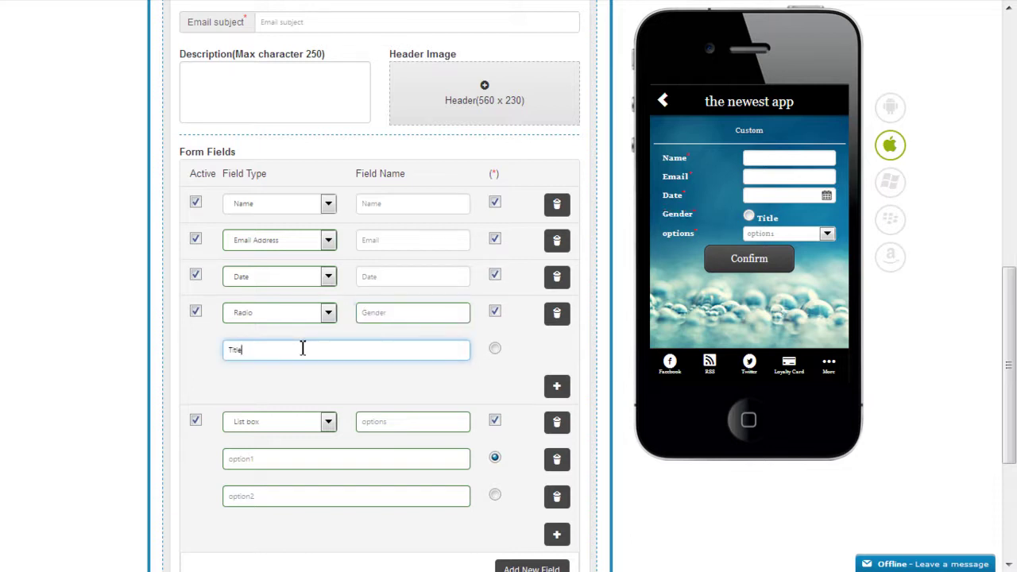
{"action": "key", "text": "BackSpace"}
{"action": "key", "text": "BackSpace"}
{"action": "key", "text": "BackSpace"}
{"action": "key", "text": "BackSpace"}
{"action": "key", "text": "BackSpace"}
{"action": "type", "text": "Male"}
{"action": "left_click", "coordinate": [551, 390]}
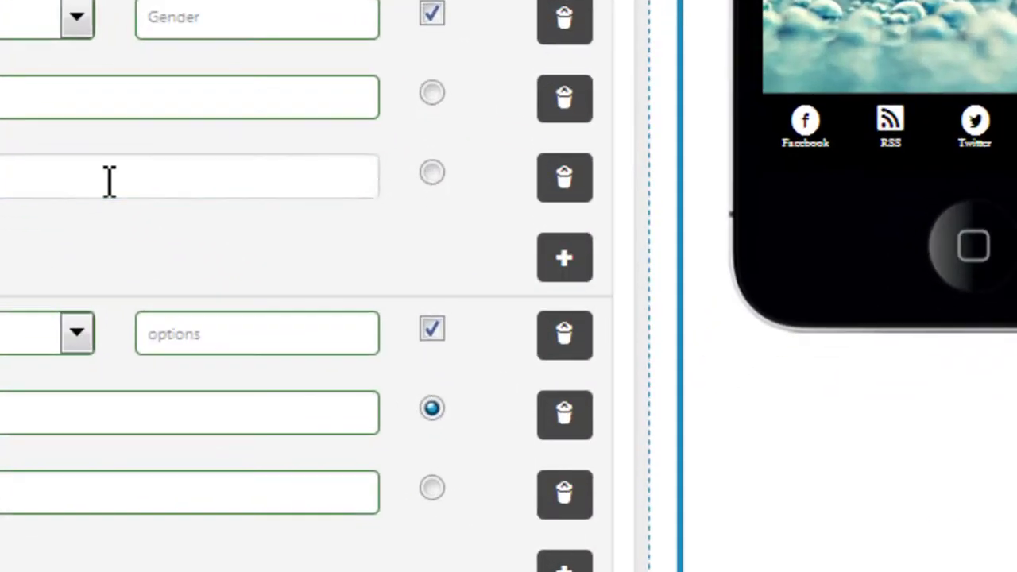
{"action": "left_click", "coordinate": [110, 181]}
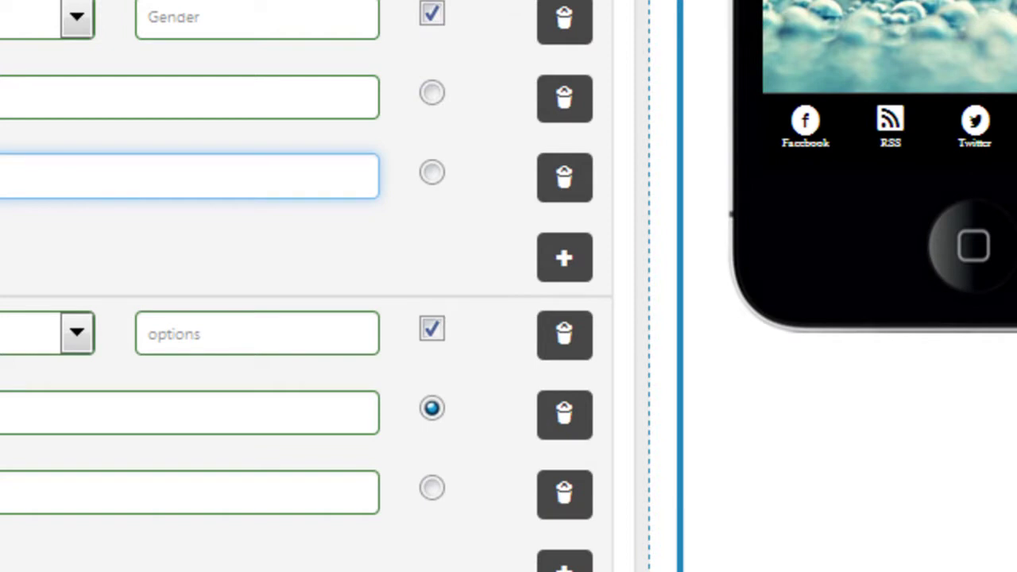
{"action": "type", "text": "Female"}
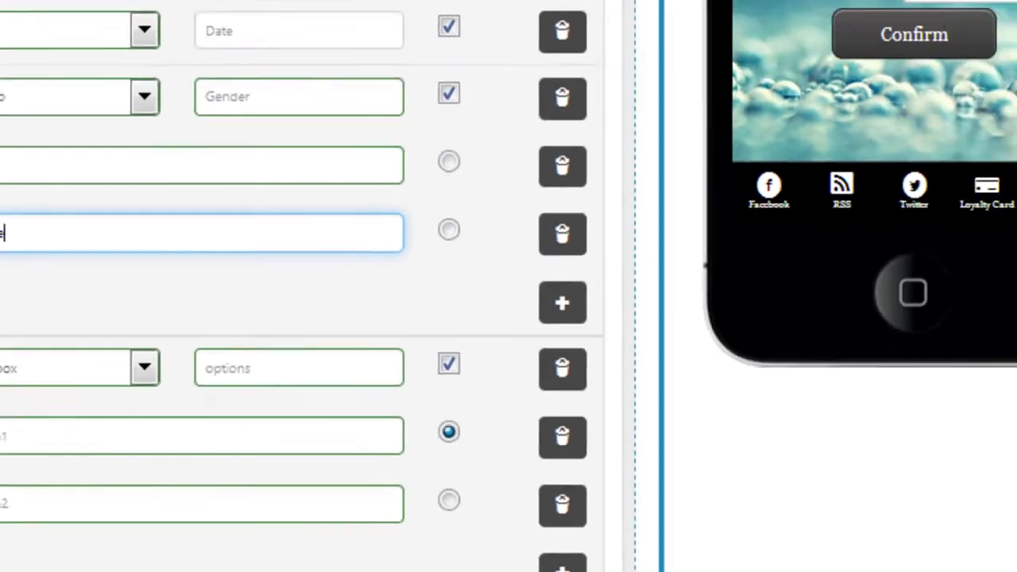
{"action": "scroll", "coordinate": [753, 225], "scroll_direction": "down", "scroll_amount": 3}
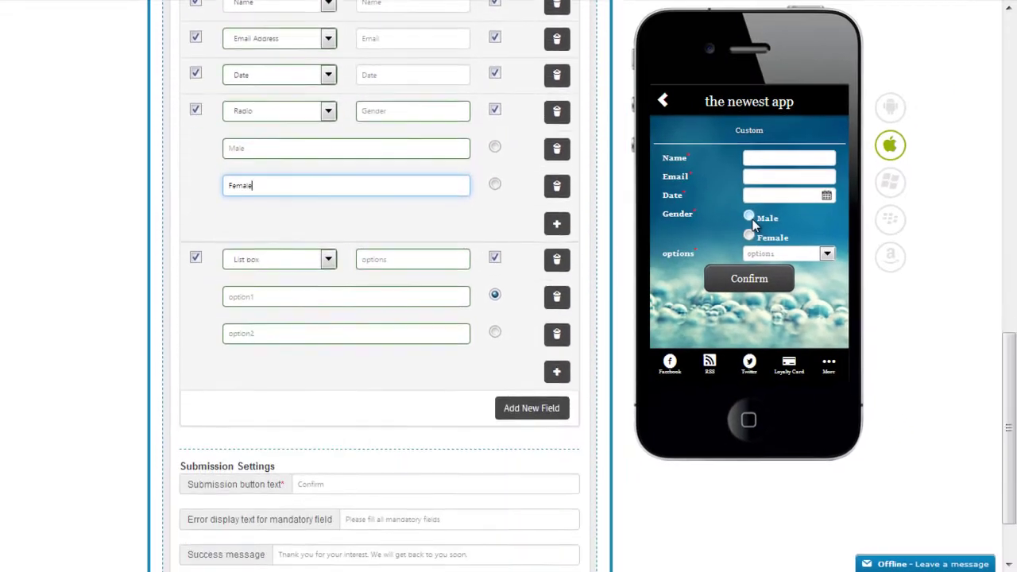
Change the submission button text from Confirm to OK and Save & Edit Later.
{"action": "left_click", "coordinate": [833, 253]}
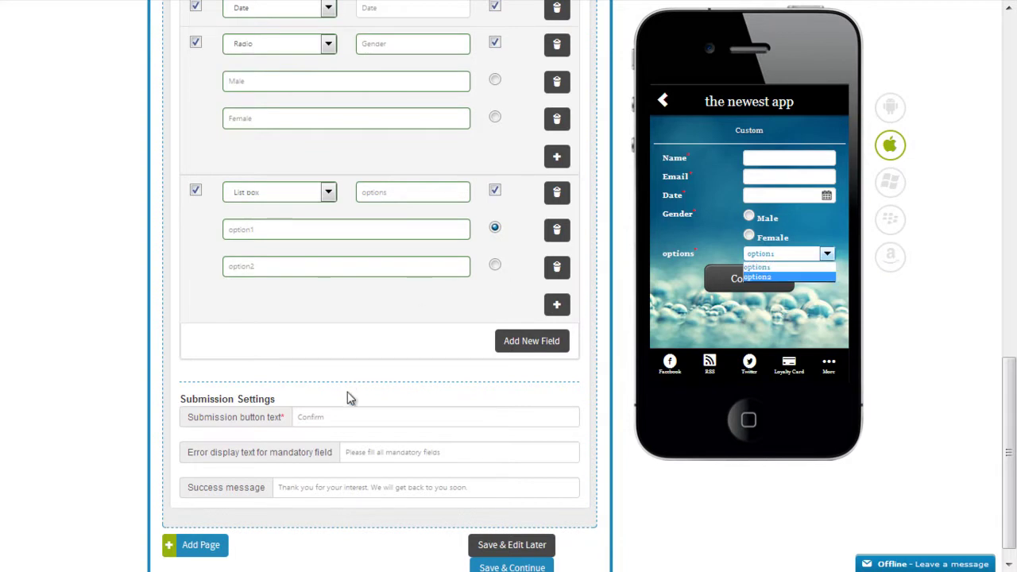
{"action": "left_click", "coordinate": [370, 427]}
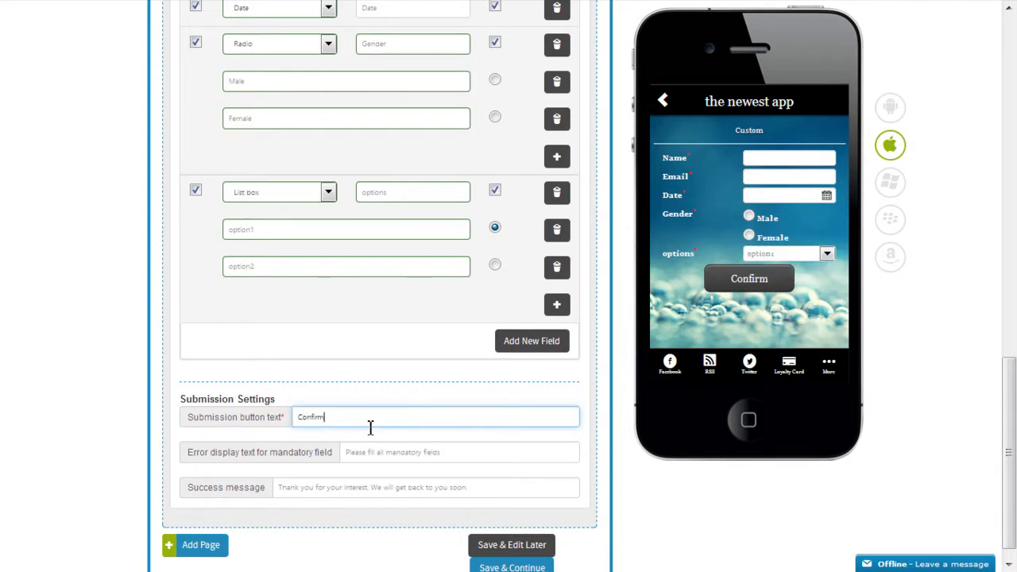
{"action": "key", "text": "BackSpace"}
{"action": "key", "text": "BackSpace"}
{"action": "key", "text": "BackSpace"}
{"action": "key", "text": "BackSpace"}
{"action": "key", "text": "BackSpace"}
{"action": "key", "text": "BackSpace"}
{"action": "key", "text": "BackSpace"}
{"action": "type", "text": "O"}
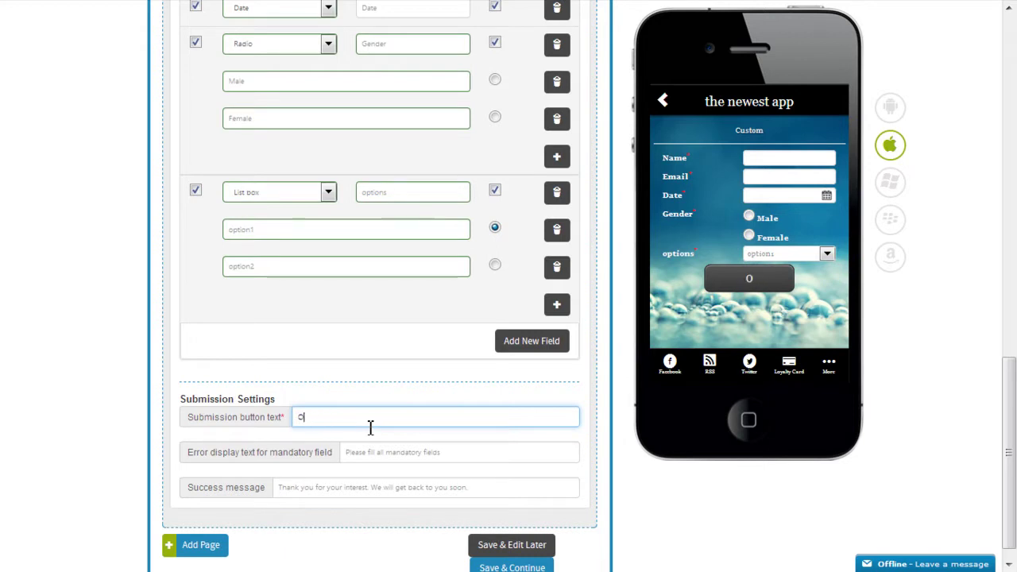
{"action": "type", "text": "K"}
{"action": "scroll", "coordinate": [488, 454], "scroll_direction": "down", "scroll_amount": 1}
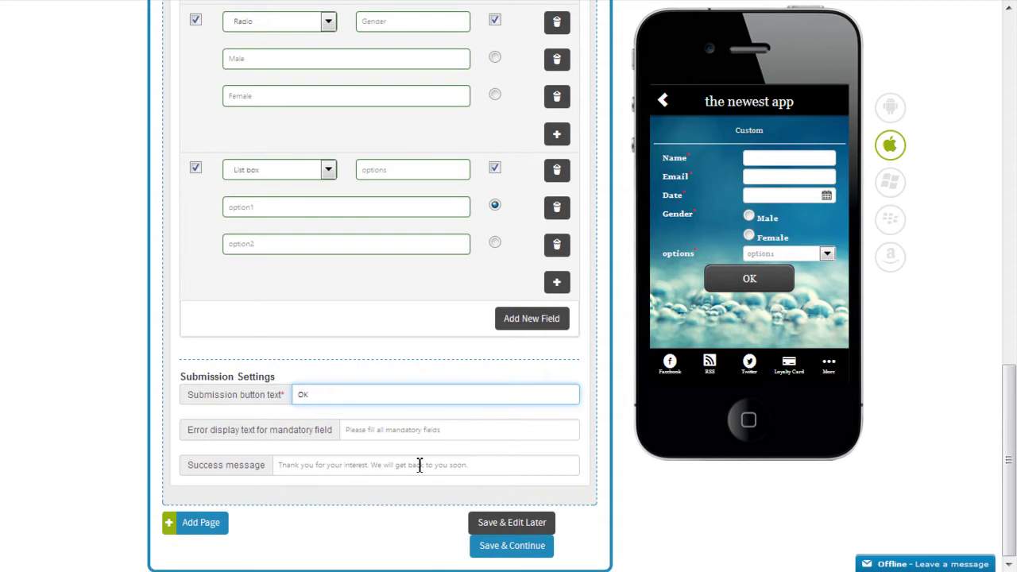
{"action": "key", "text": "Return"}
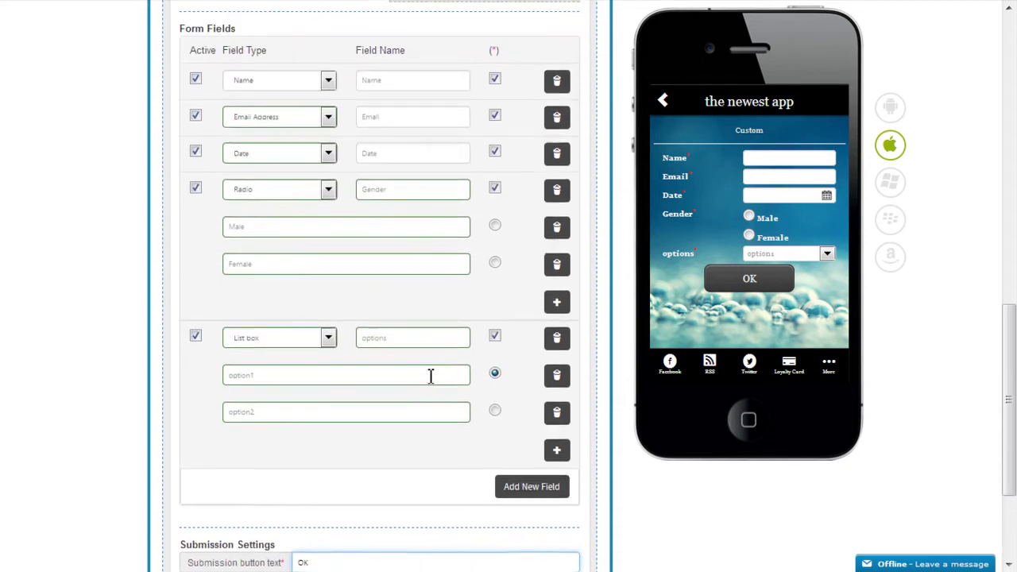
{"action": "scroll", "coordinate": [428, 380], "scroll_direction": "down", "scroll_amount": 5}
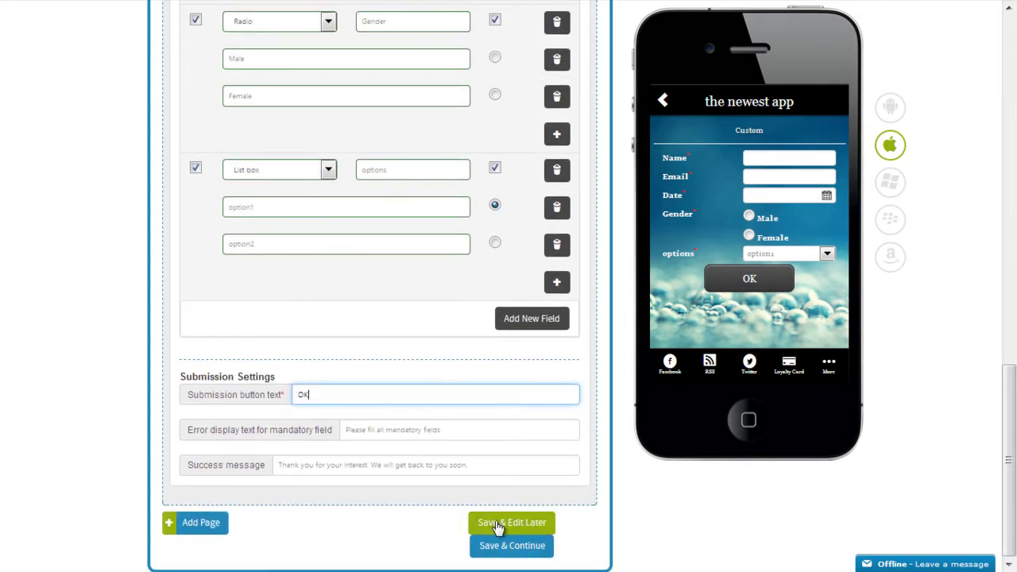
{"action": "left_click", "coordinate": [496, 525]}
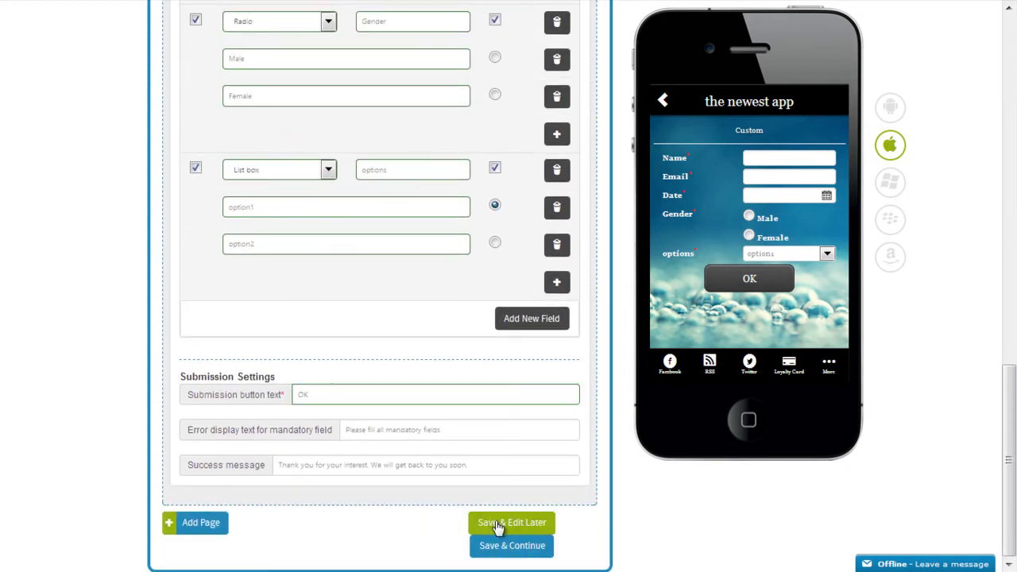